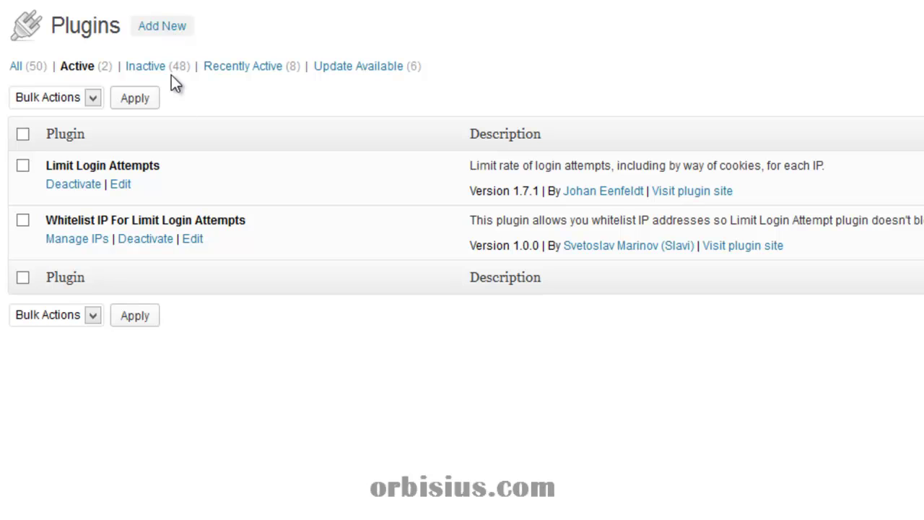
# Open the Whitelist IP management page and paste the Examples entries into the IP Address(s) list
pyautogui.click(76, 251)
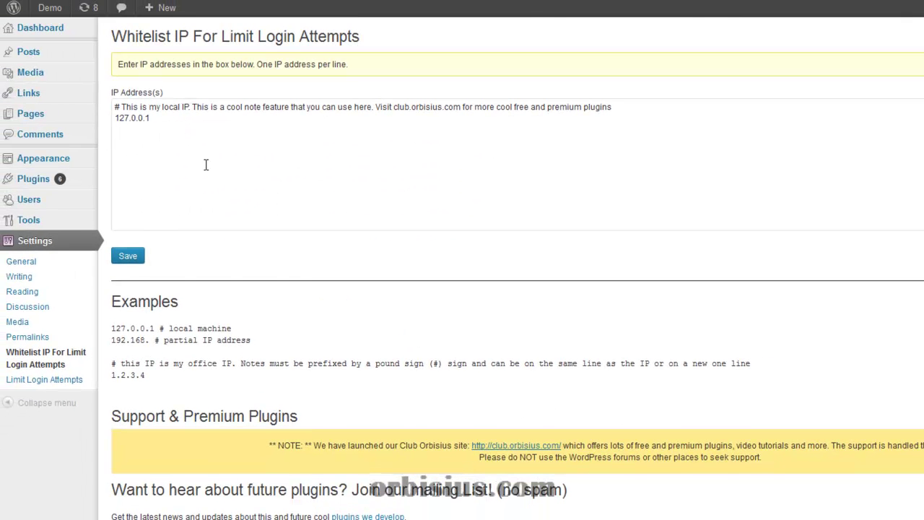
pyautogui.click(206, 163)
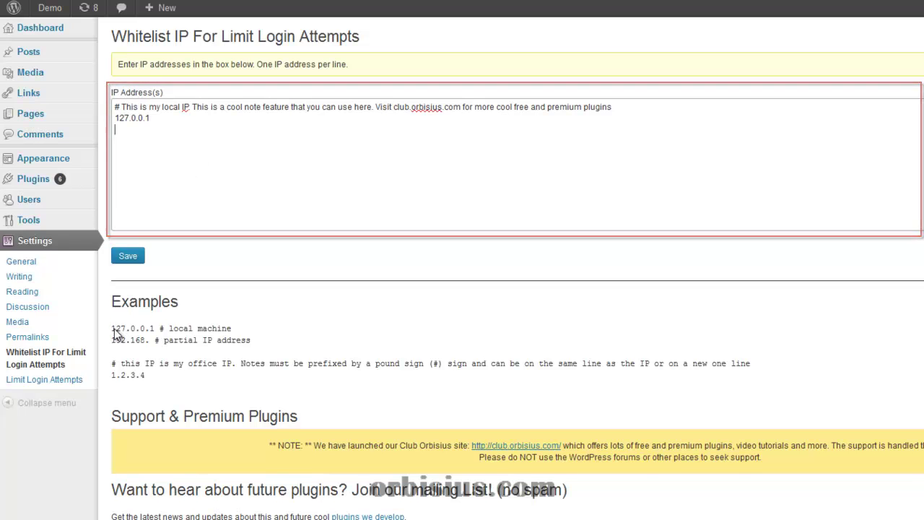
pyautogui.moveTo(112, 326); pyautogui.dragTo(183, 392)
pyautogui.hotkey('ctrl', 'c')
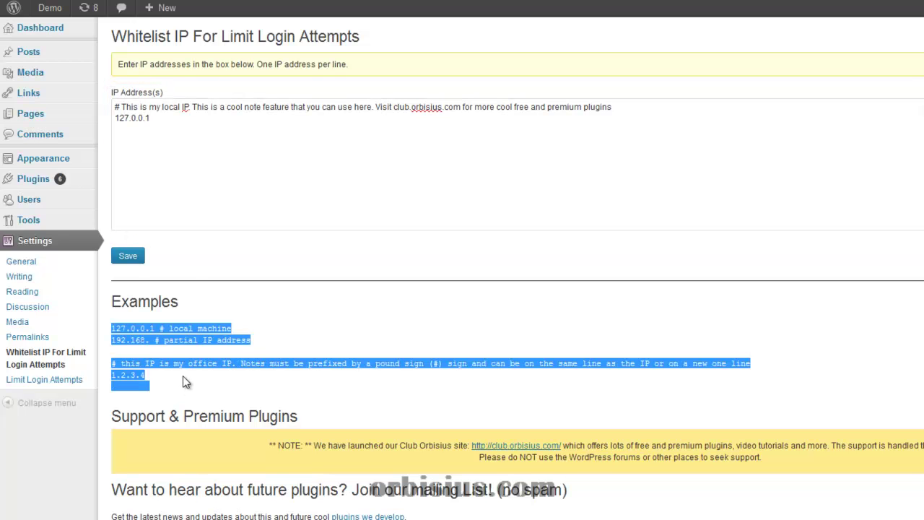
pyautogui.click(194, 167)
pyautogui.hotkey('ctrl', 'v')
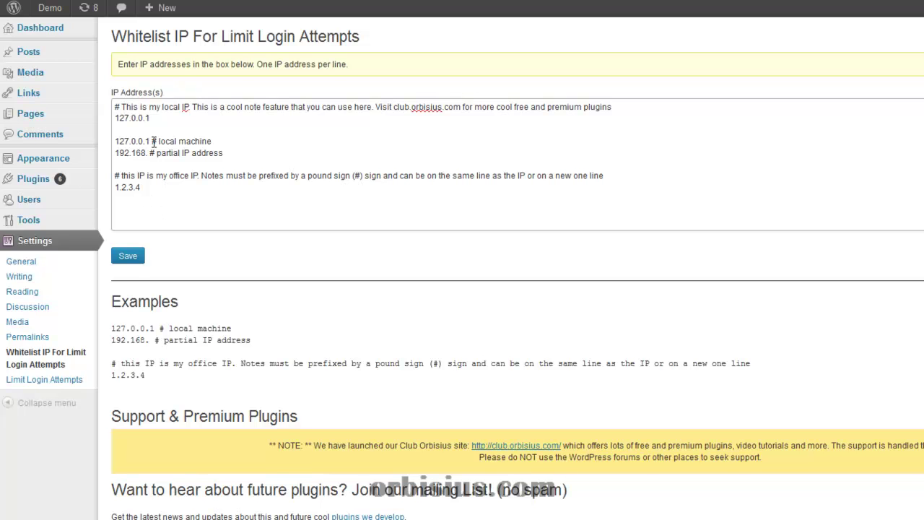
pyautogui.moveTo(152, 142)
pyautogui.mouseDown()
pyautogui.moveTo(212, 142)
pyautogui.moveTo(157, 153)
pyautogui.mouseUp()
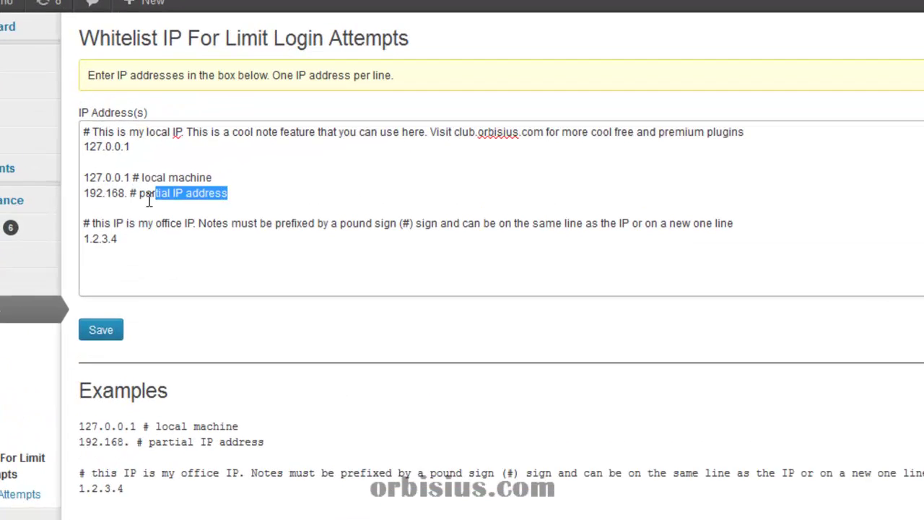
pyautogui.click(159, 164)
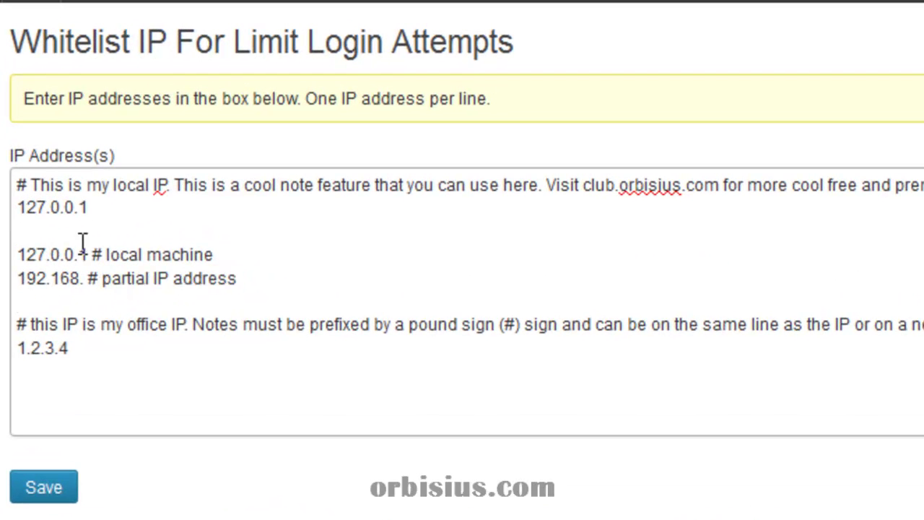
pyautogui.moveTo(21, 326); pyautogui.dragTo(288, 325)
pyautogui.moveTo(89, 280); pyautogui.dragTo(295, 277)
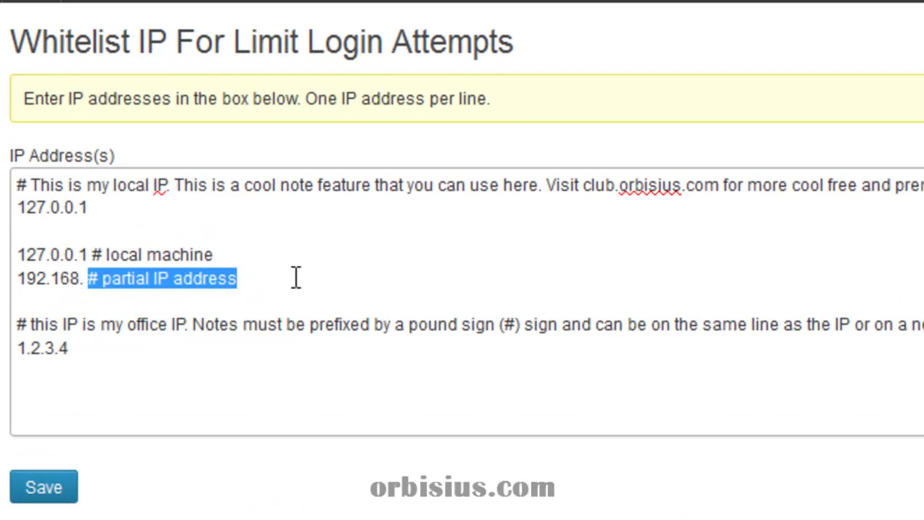
pyautogui.click(107, 303)
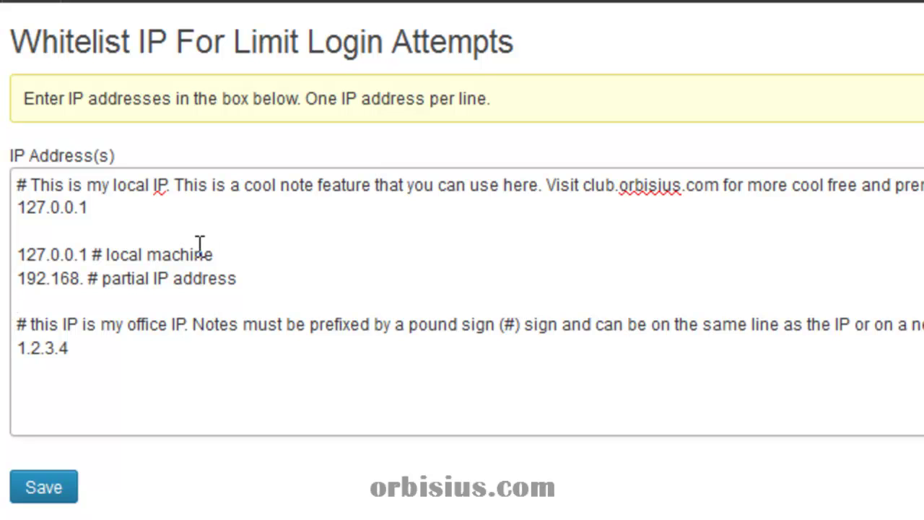
pyautogui.click(124, 381)
pyautogui.press('Return')
pyautogui.hotkey('shift', 'Up')
pyautogui.hotkey('shift', 'Up')
pyautogui.hotkey('shift', 'Up')
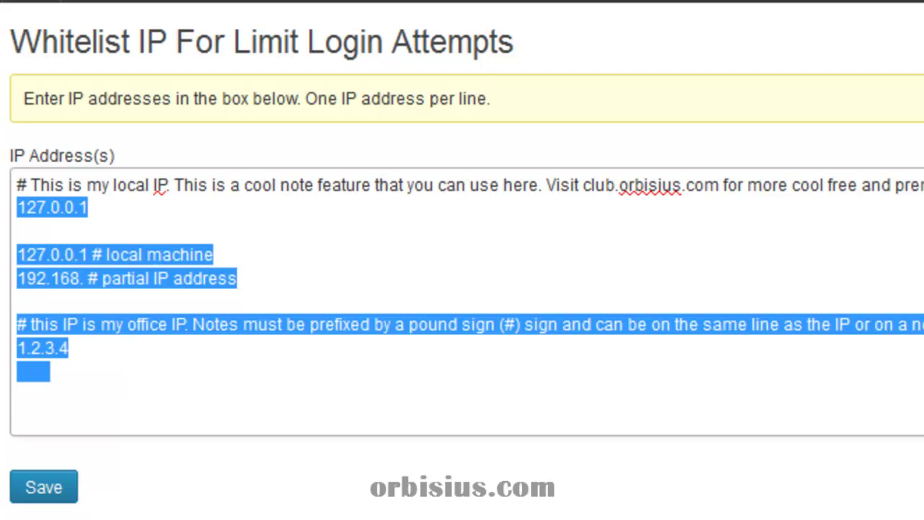
pyautogui.click(141, 379)
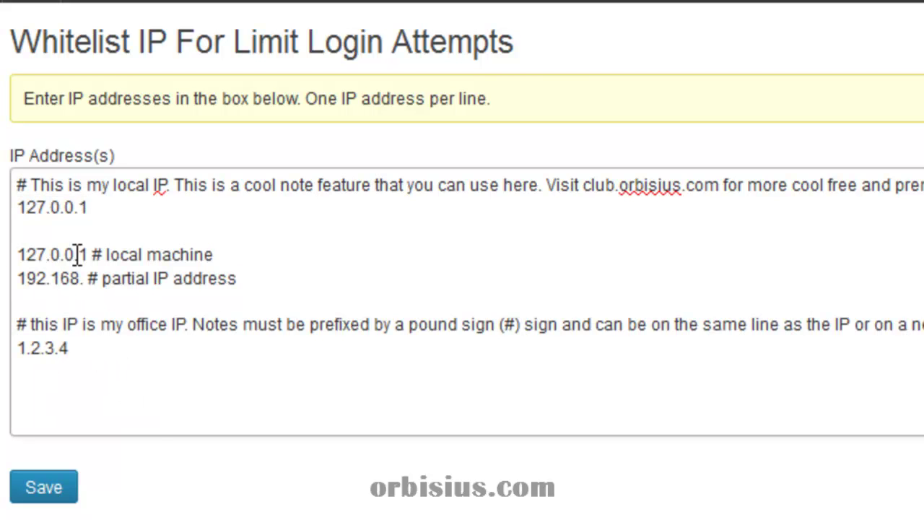
pyautogui.moveTo(92, 254); pyautogui.dragTo(16, 254)
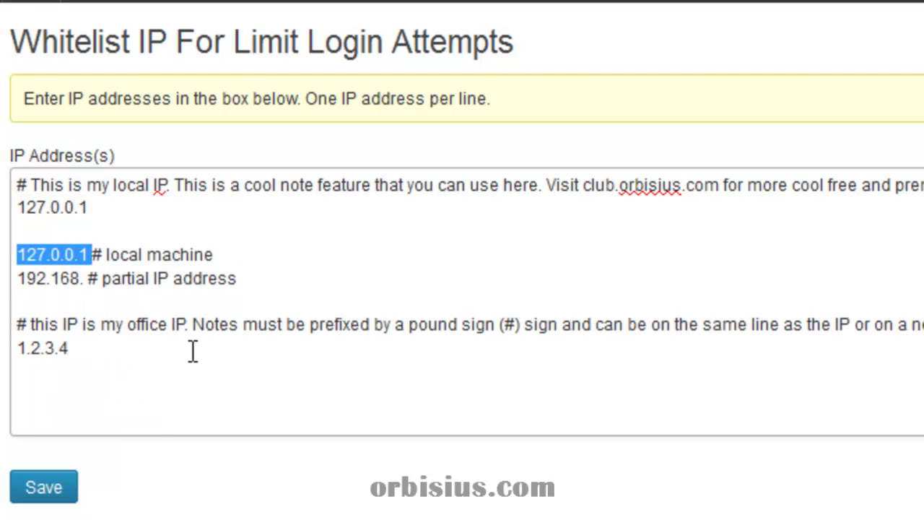
pyautogui.click(113, 234)
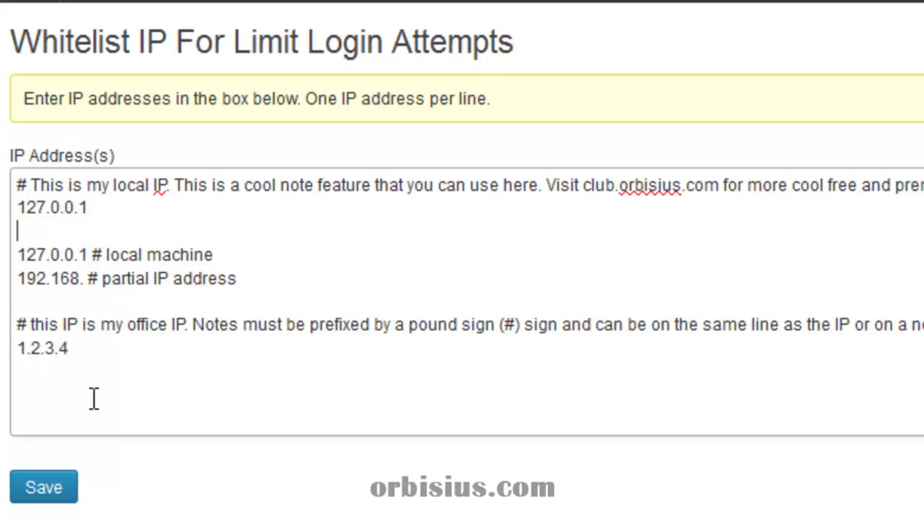
pyautogui.moveTo(225, 252); pyautogui.dragTo(16, 254)
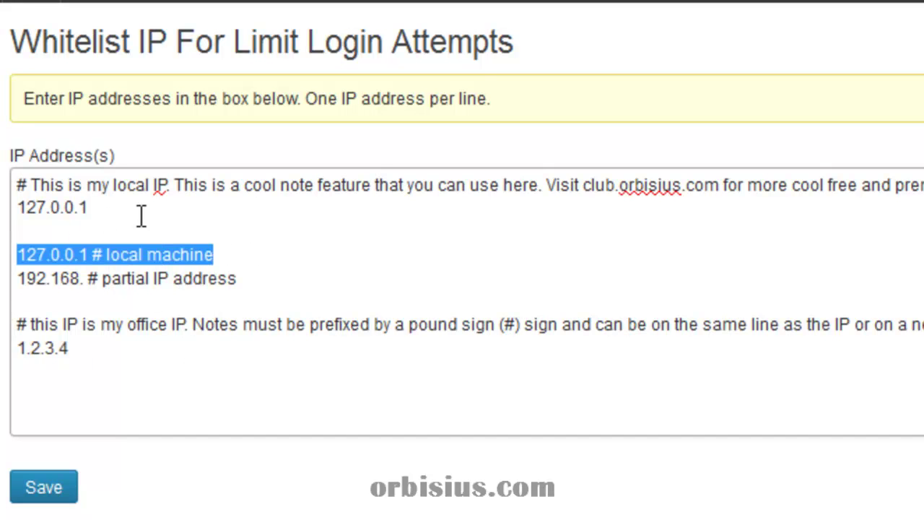
pyautogui.moveTo(140, 215); pyautogui.dragTo(16, 208)
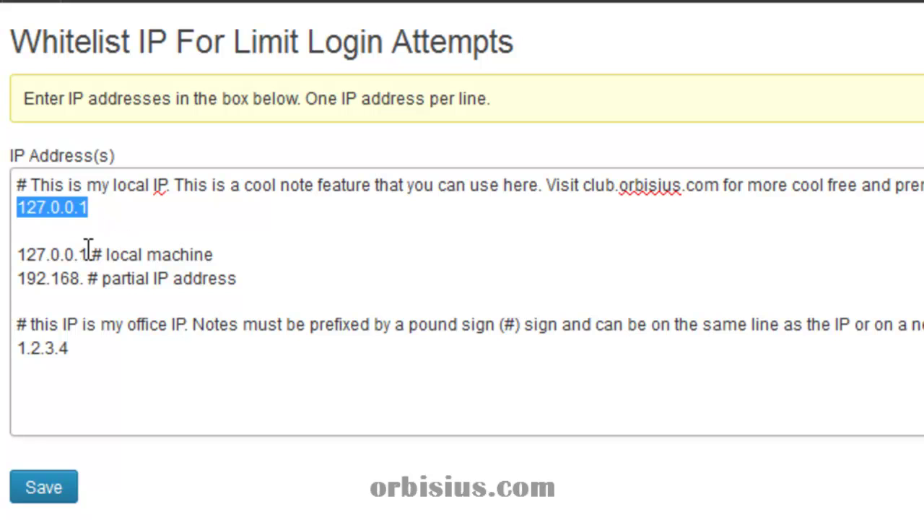
pyautogui.moveTo(88, 254); pyautogui.dragTo(7, 256)
pyautogui.moveTo(122, 207); pyautogui.dragTo(16, 208)
pyautogui.moveTo(226, 253); pyautogui.dragTo(16, 254)
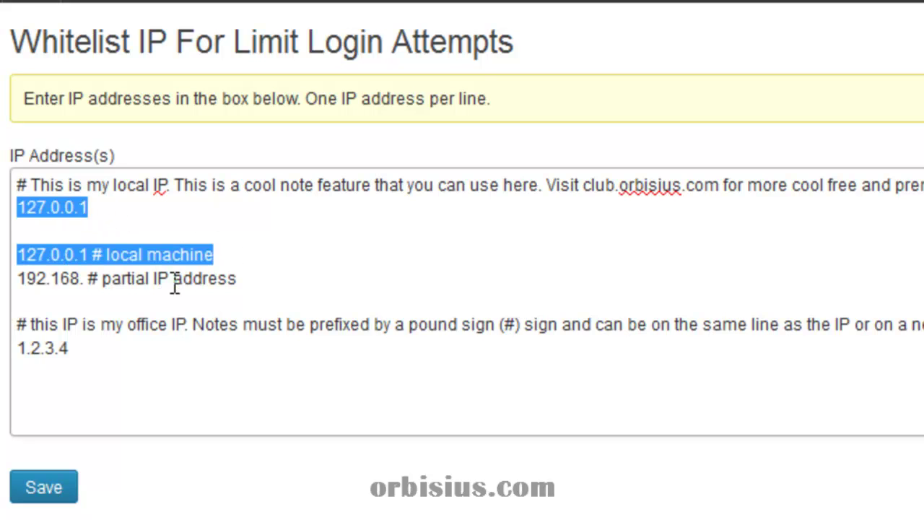
# Add three duplicate 1.2.3.4 lines to the IP list and save the whitelist
pyautogui.click(126, 260)
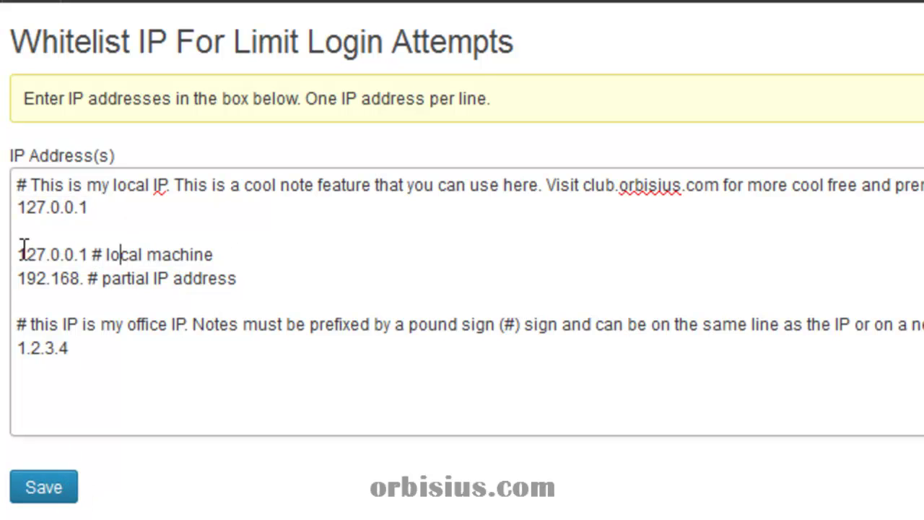
pyautogui.doubleClick(95, 349)
pyautogui.hotkey('ctrl', 'c')
pyautogui.click(125, 363)
pyautogui.press('Return')
pyautogui.hotkey('ctrl', 'v')
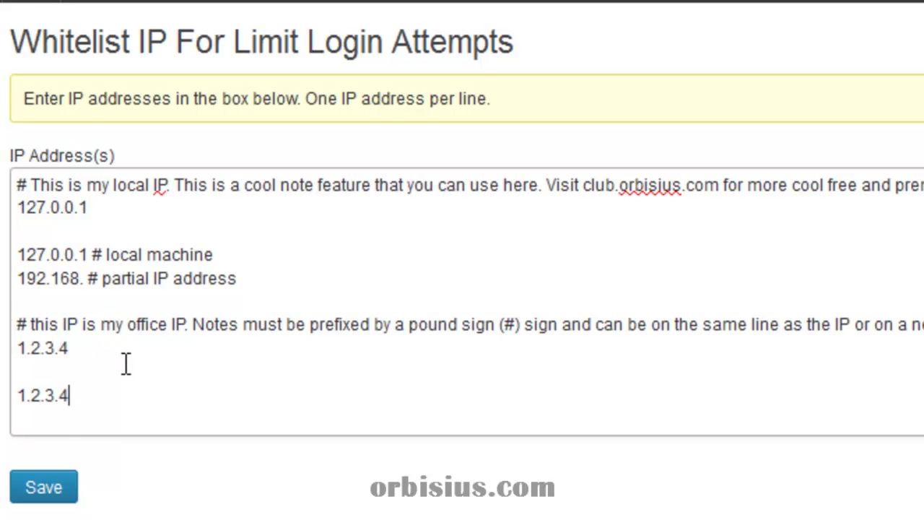
pyautogui.press('Return')
pyautogui.hotkey('ctrl', 'v')
pyautogui.press('Return')
pyautogui.hotkey('ctrl', 'v')
pyautogui.press('Return')
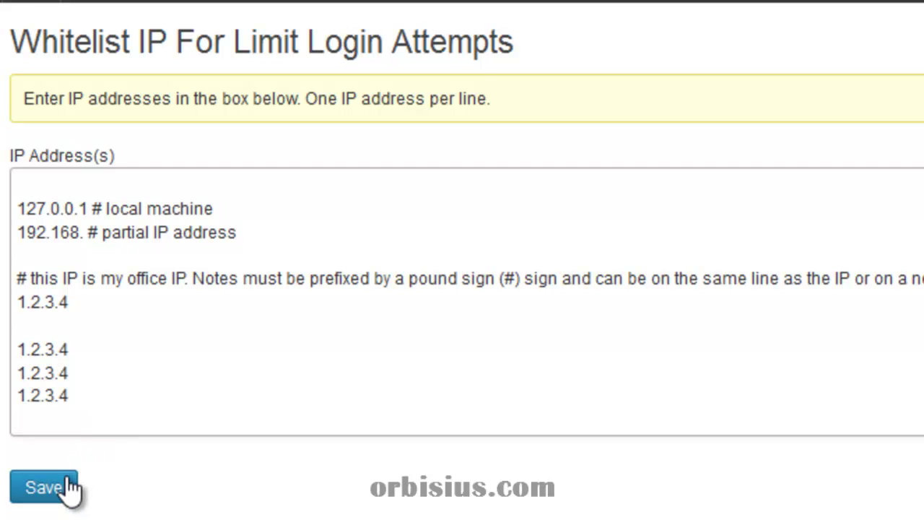
pyautogui.doubleClick(69, 302)
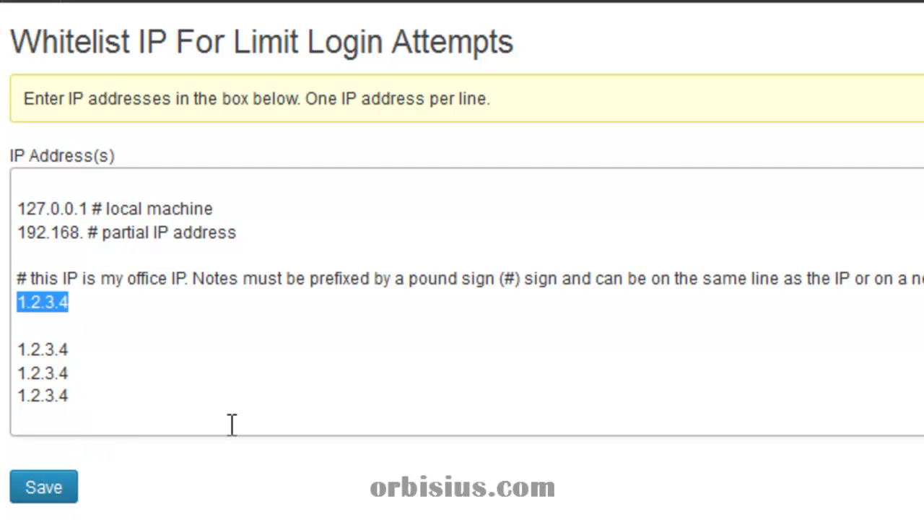
pyautogui.click(65, 495)
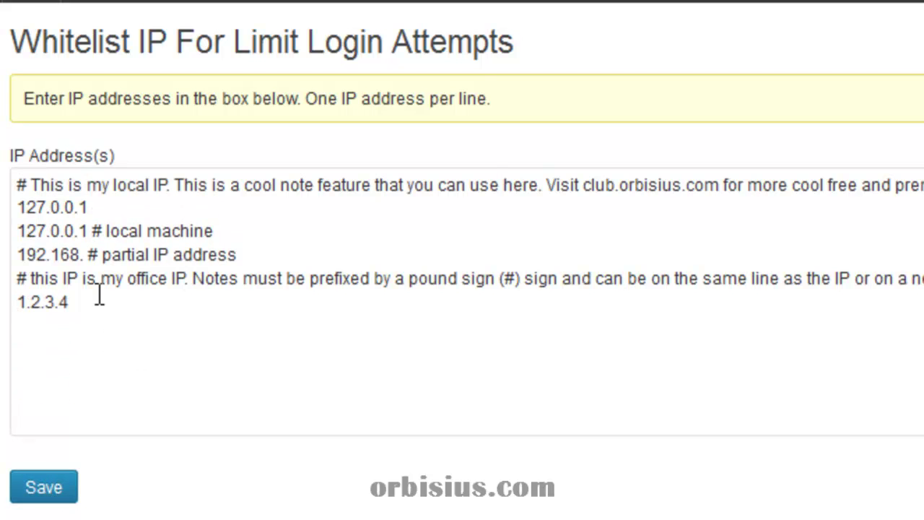
pyautogui.click(168, 353)
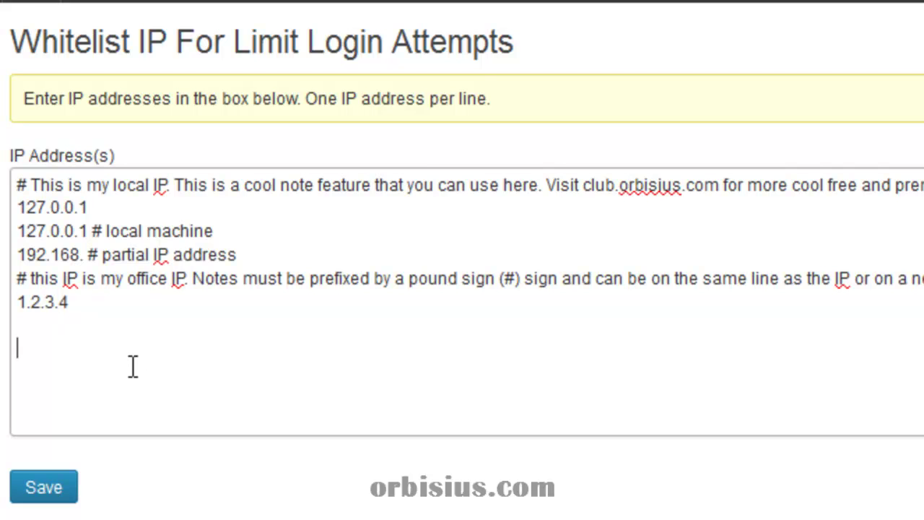
pyautogui.hotkey('ctrl', 'a')
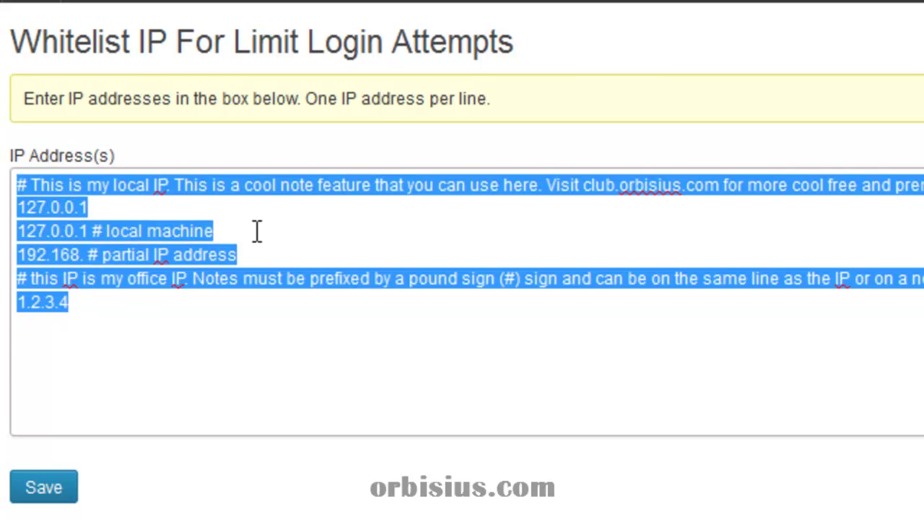
pyautogui.click(88, 231)
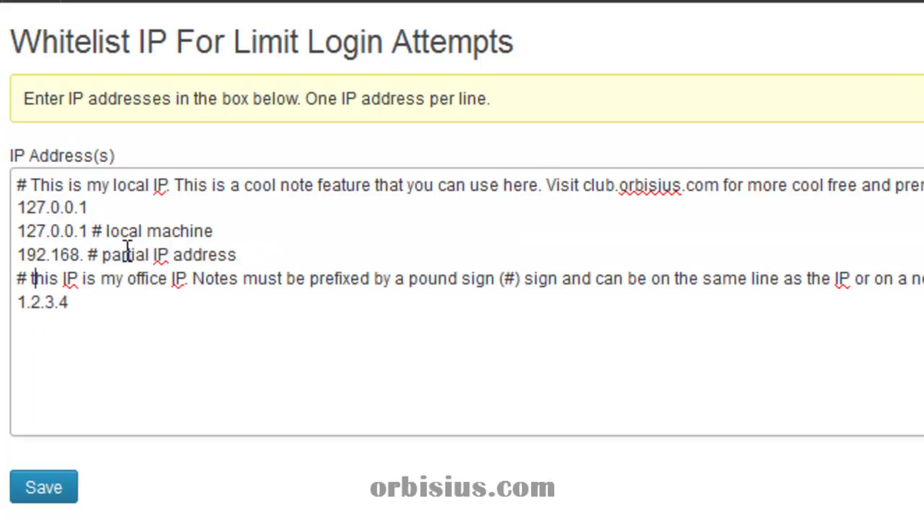
pyautogui.press('Down')
pyautogui.press('Down')
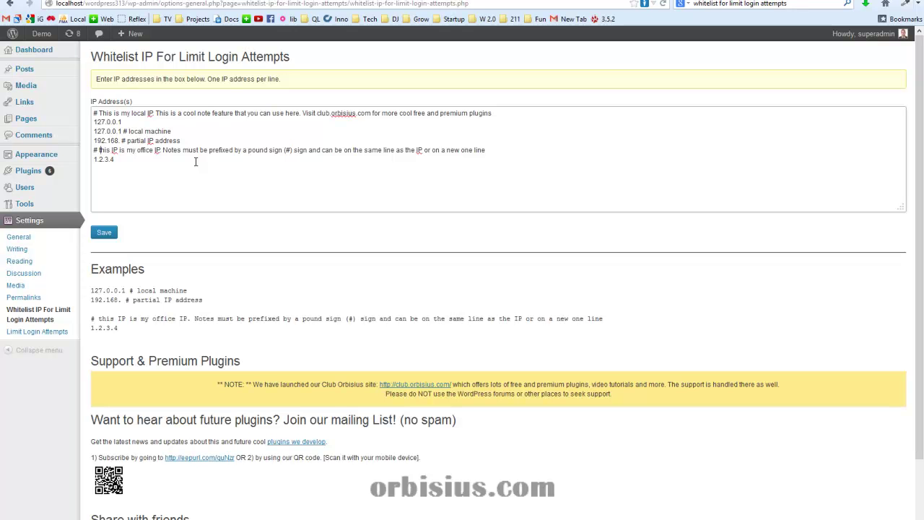
# Deactivate the Whitelist IP For Limit Login Attempts plugin and log out
pyautogui.click(56, 171)
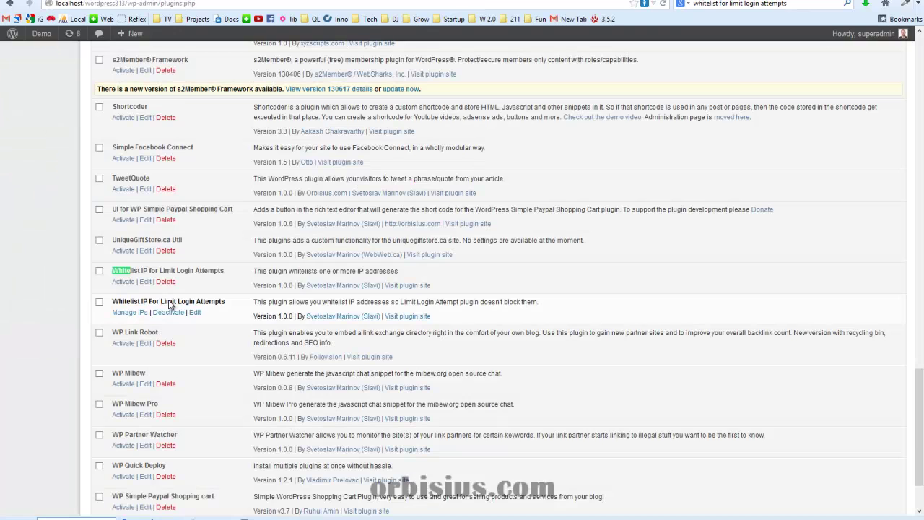
pyautogui.click(168, 315)
pyautogui.moveTo(866, 34)
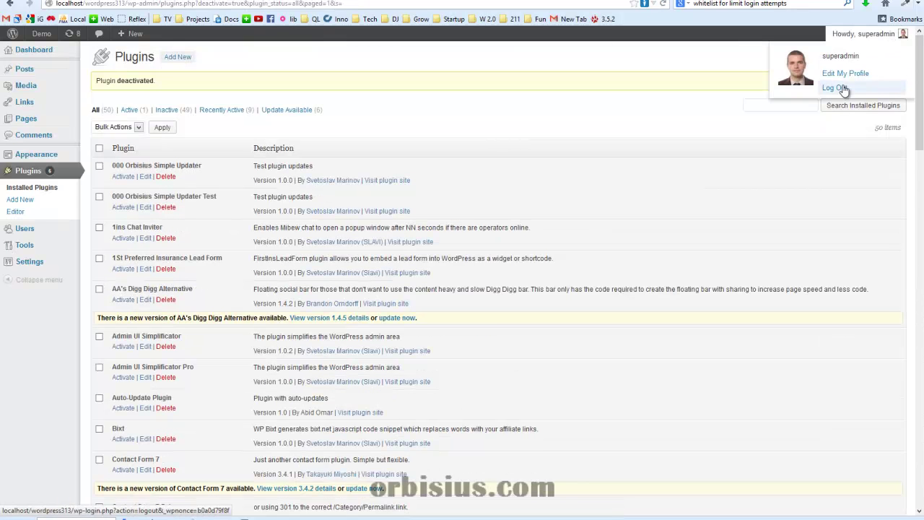
pyautogui.click(835, 88)
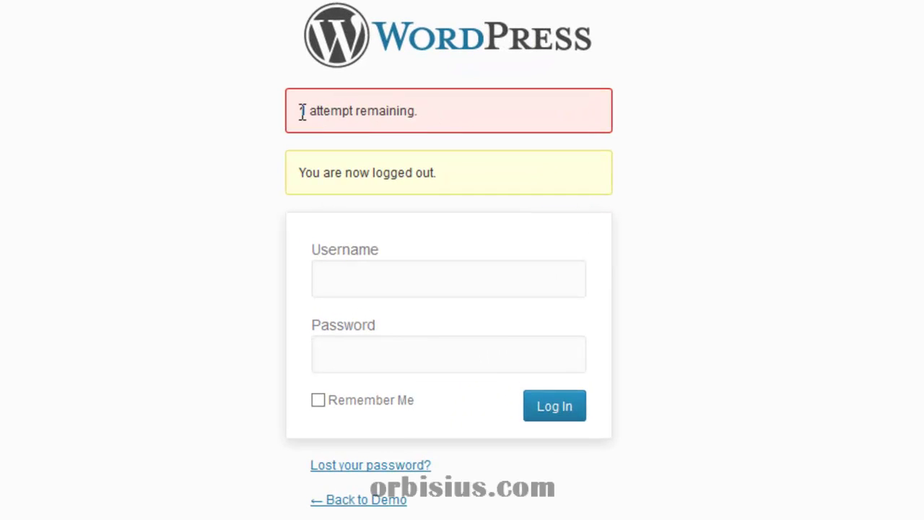
# Highlight the '1 attempt remaining' warning on the login page and focus the username field
pyautogui.moveTo(386, 145); pyautogui.dragTo(480, 153)
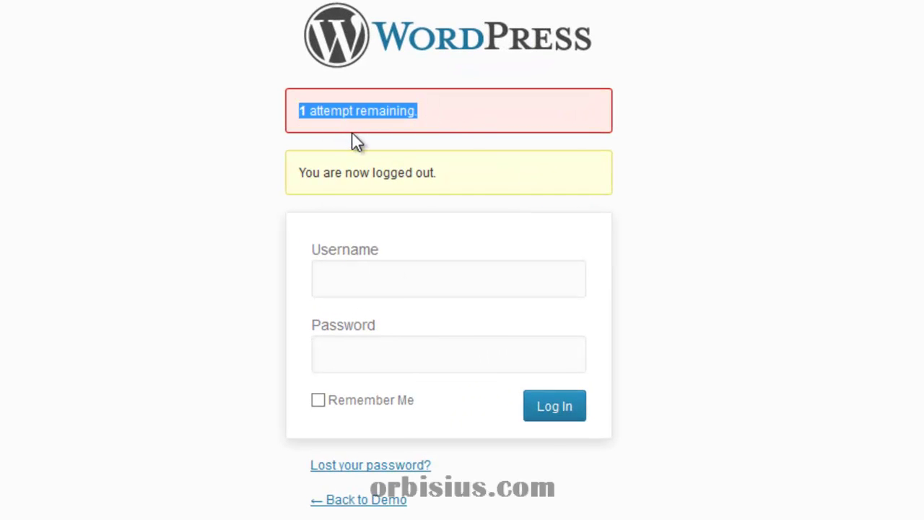
pyautogui.click(394, 291)
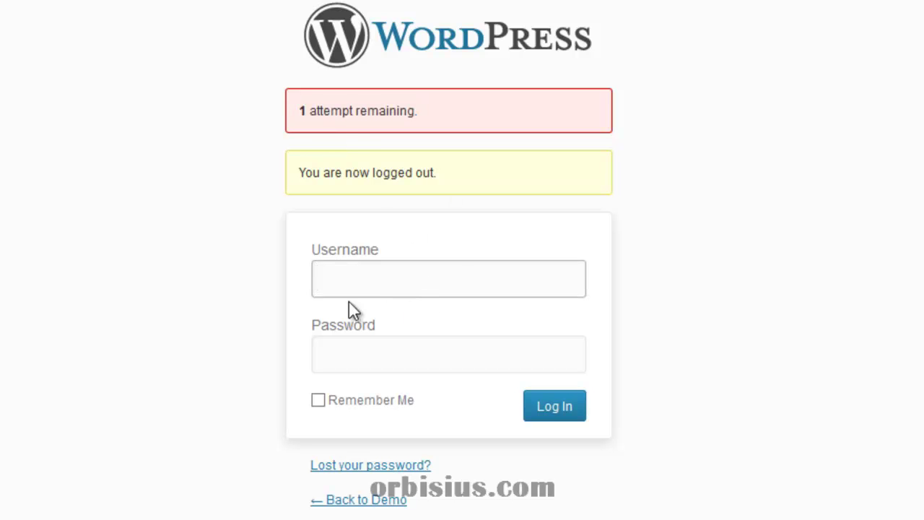
pyautogui.click(324, 282)
pyautogui.click(302, 166)
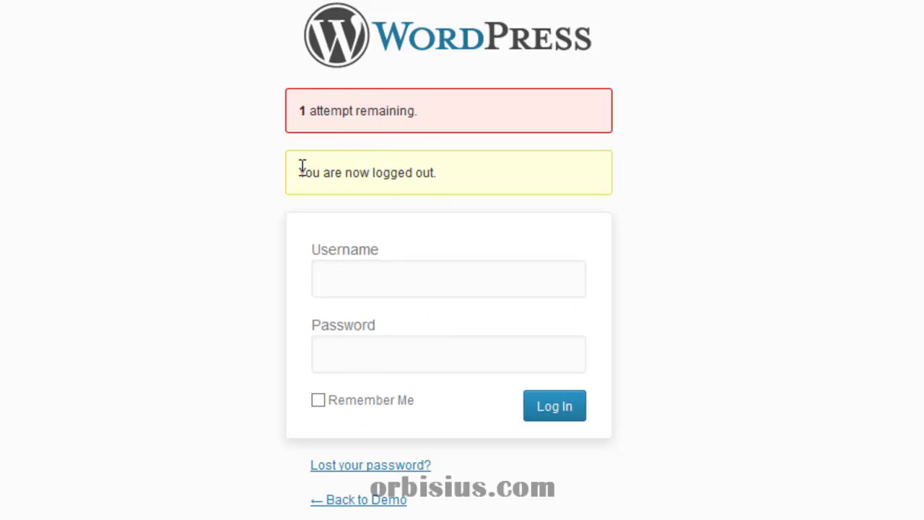
pyautogui.click(394, 279)
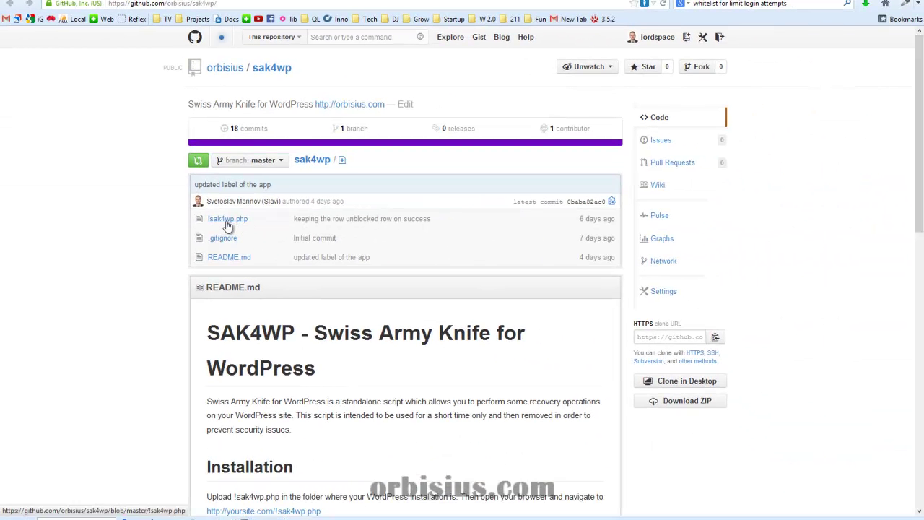
# Scroll through the SAK4WP README on GitHub and back to the top
pyautogui.scroll(-2, 243, 230)
pyautogui.scroll(-2, 318, 278)
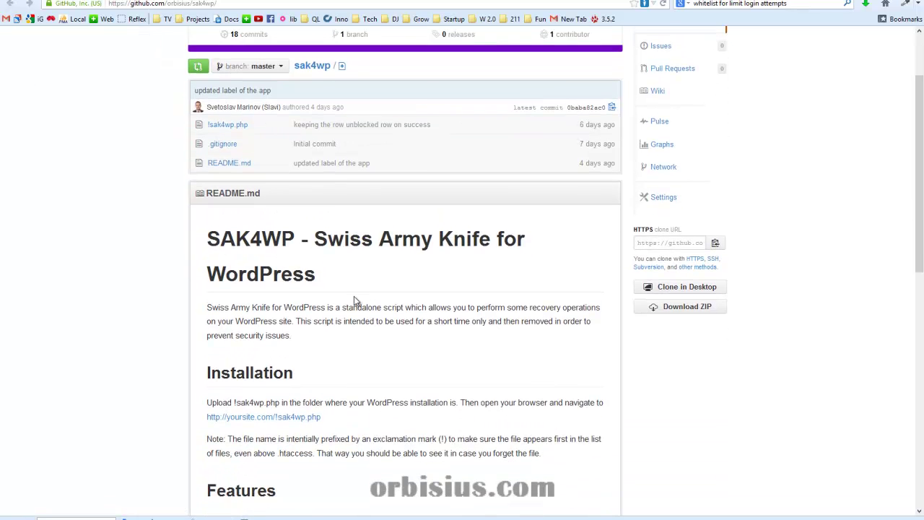
pyautogui.scroll(-3, 357, 300)
pyautogui.scroll(3, 371, 318)
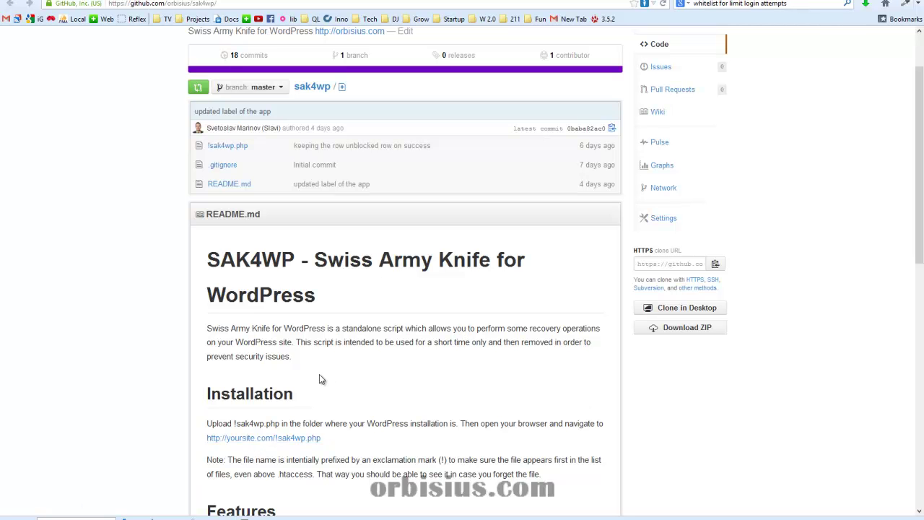
pyautogui.scroll(-1, 319, 374)
pyautogui.scroll(-2, 357, 367)
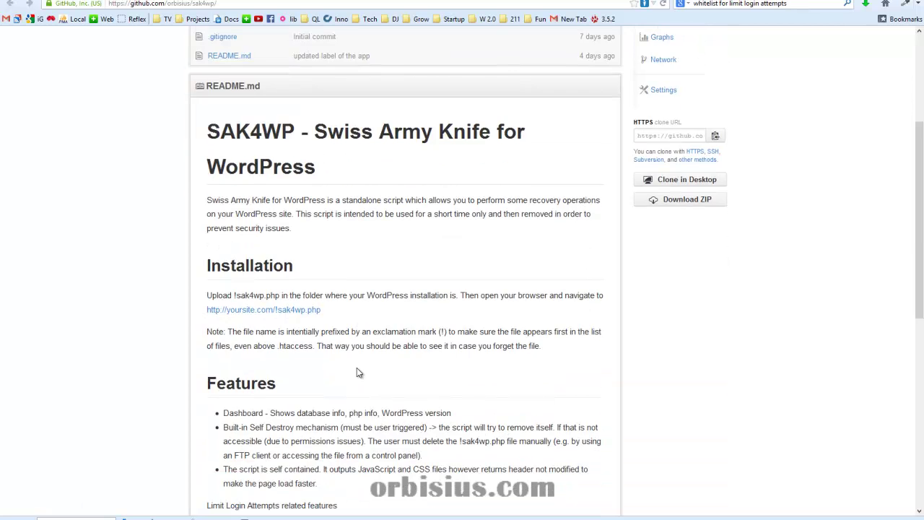
pyautogui.scroll(-1, 356, 368)
pyautogui.scroll(-2, 356, 367)
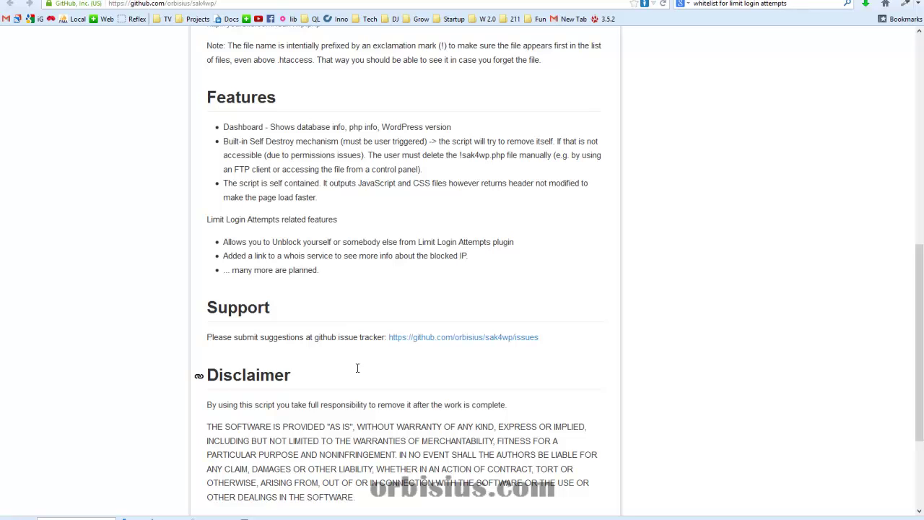
pyautogui.scroll(4, 363, 366)
pyautogui.scroll(3, 371, 358)
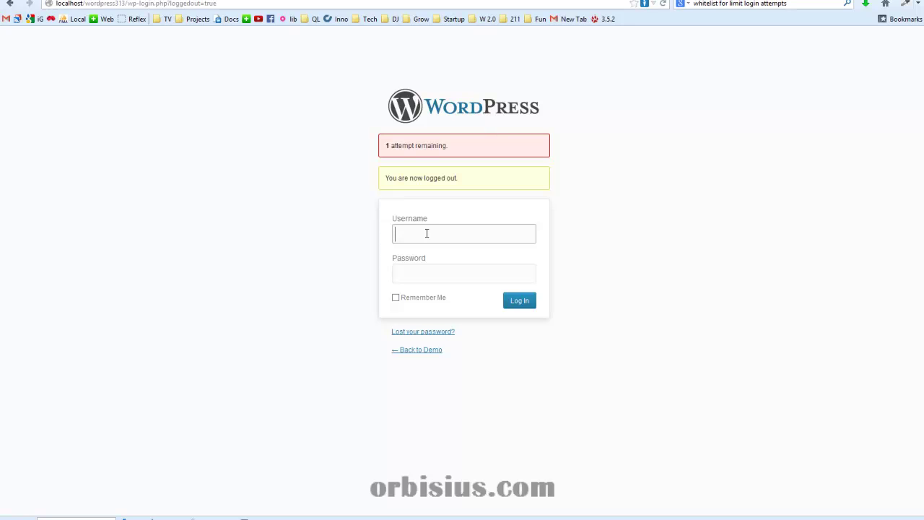
# Sign in with the saved administrator credentials and open the Whitelist IP For Limit Login Attempts settings
pyautogui.click(426, 233)
pyautogui.click(438, 277)
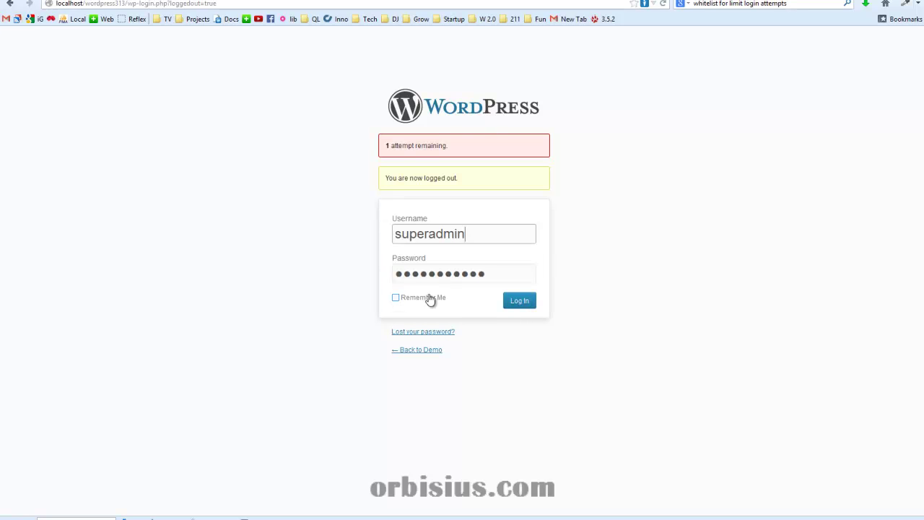
pyautogui.click(524, 304)
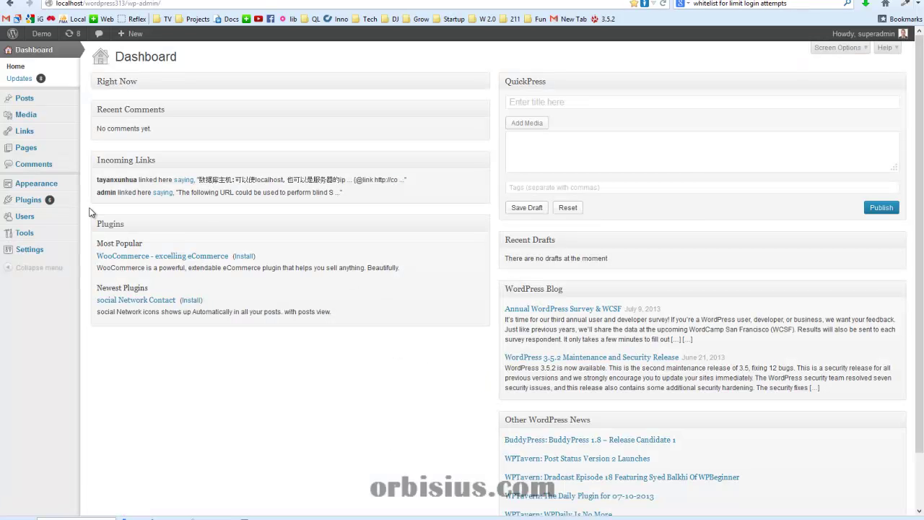
pyautogui.moveTo(28, 200)
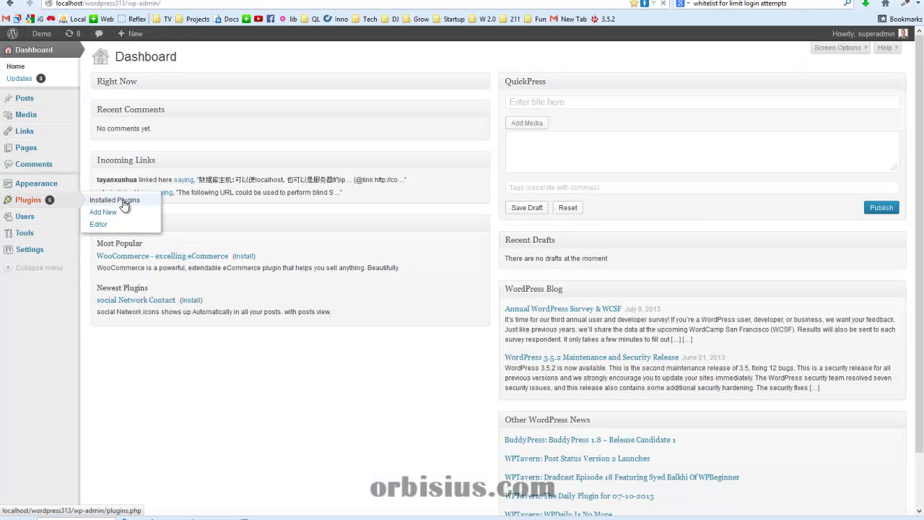
pyautogui.click(124, 205)
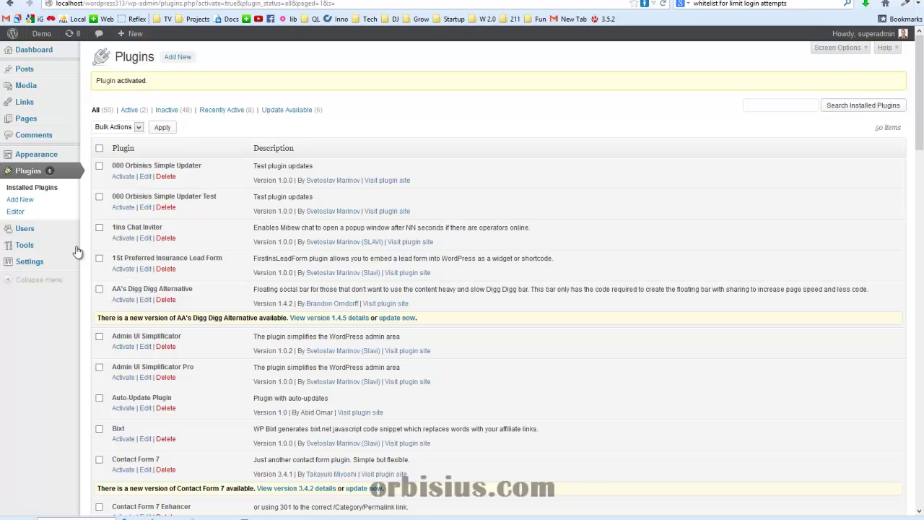
pyautogui.moveTo(29, 249)
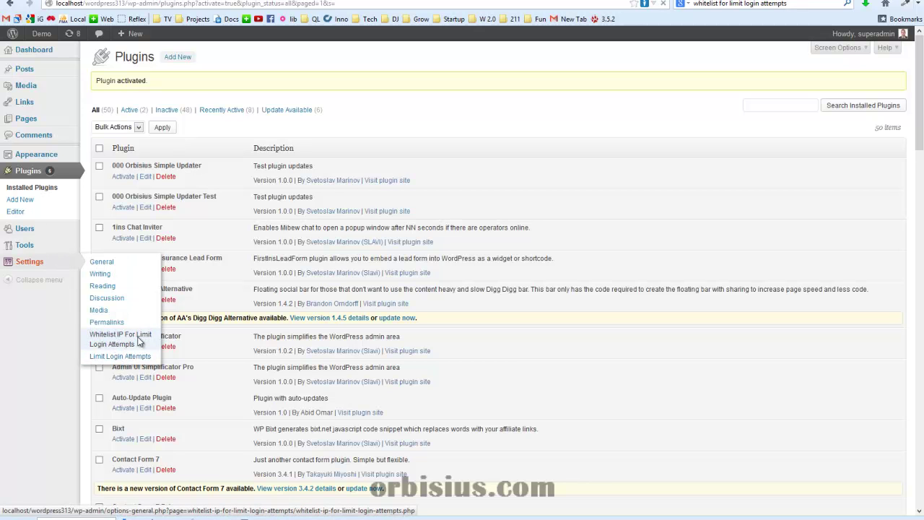
pyautogui.click(139, 341)
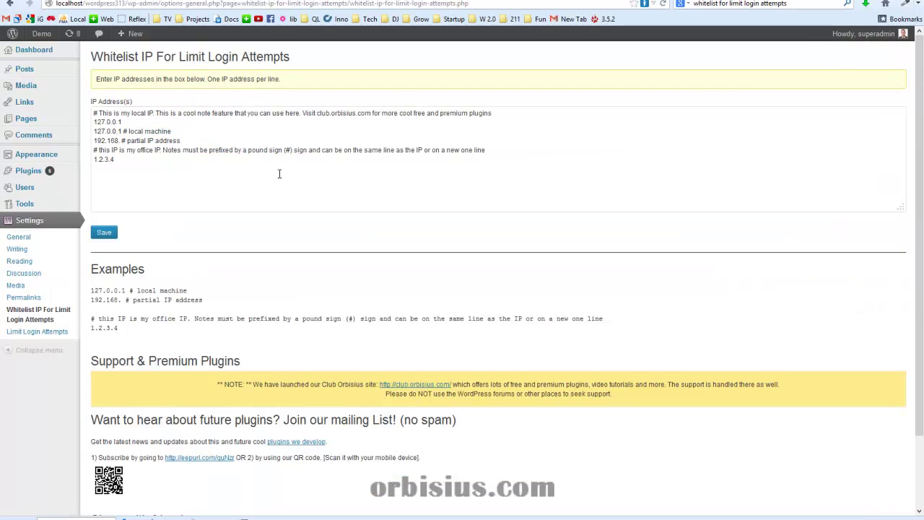
pyautogui.moveTo(864, 34)
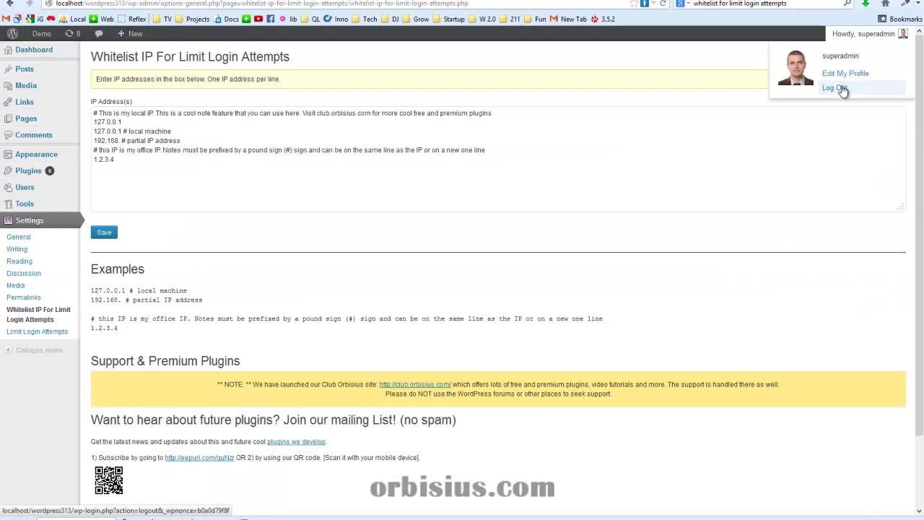
pyautogui.moveTo(139, 123); pyautogui.dragTo(74, 122)
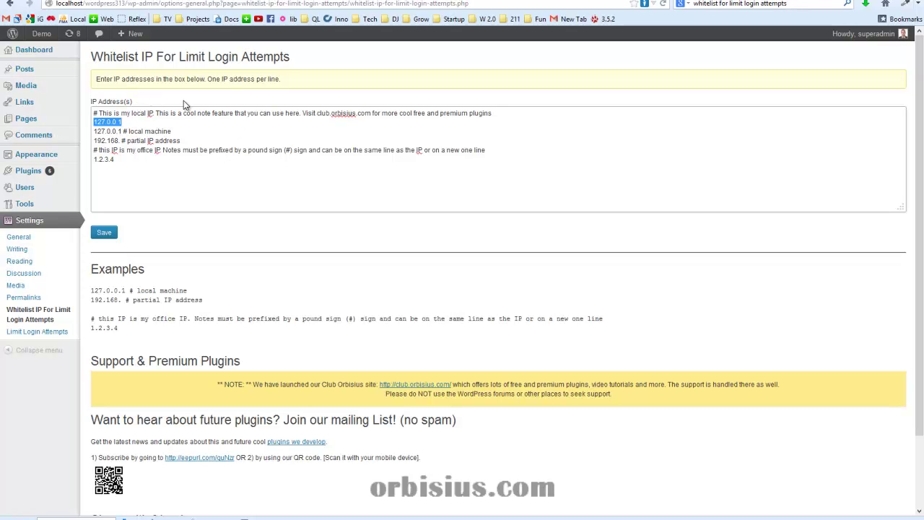
pyautogui.click(127, 122)
pyautogui.doubleClick(108, 122)
pyautogui.click(834, 90)
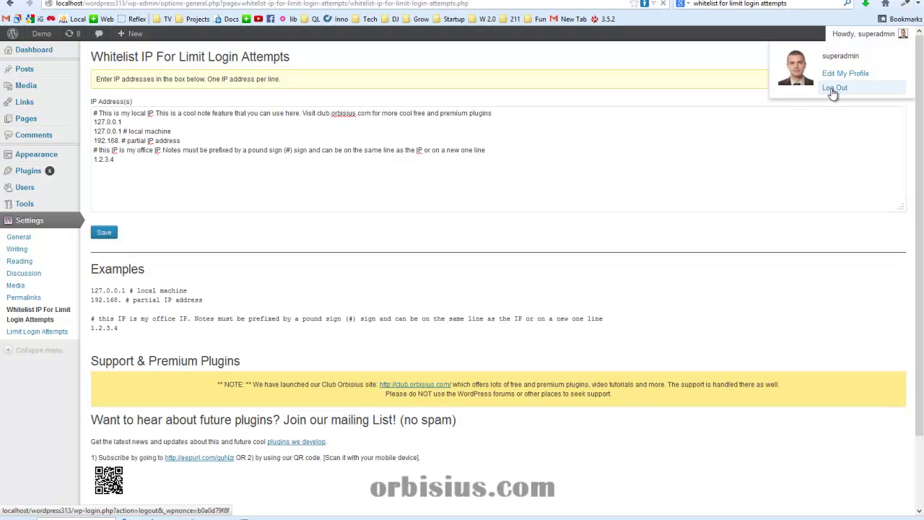
# Submit a deliberately wrong login as admin2
pyautogui.click(425, 202)
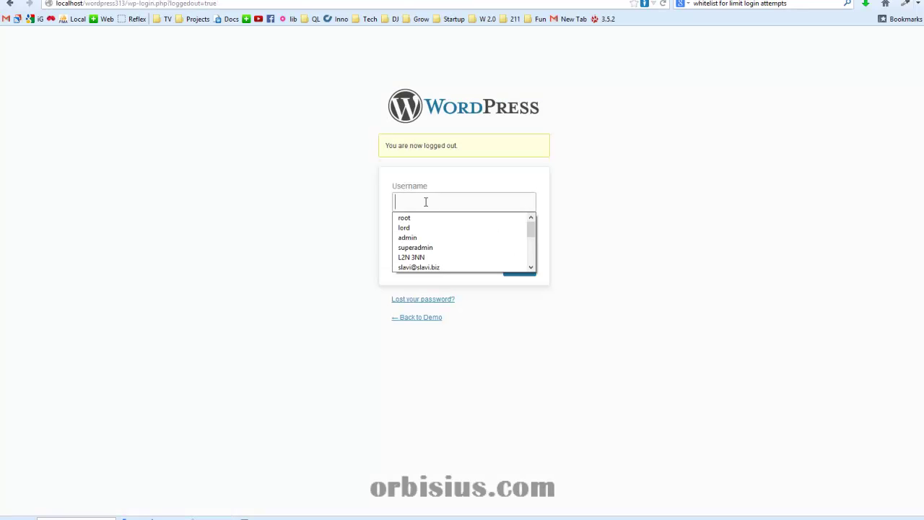
pyautogui.write('ad')
pyautogui.click(423, 217)
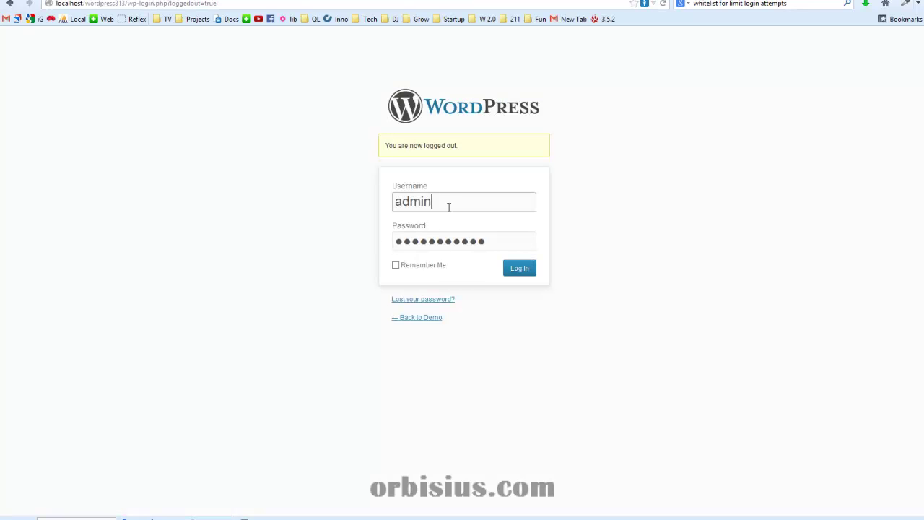
pyautogui.write('2')
pyautogui.click(519, 270)
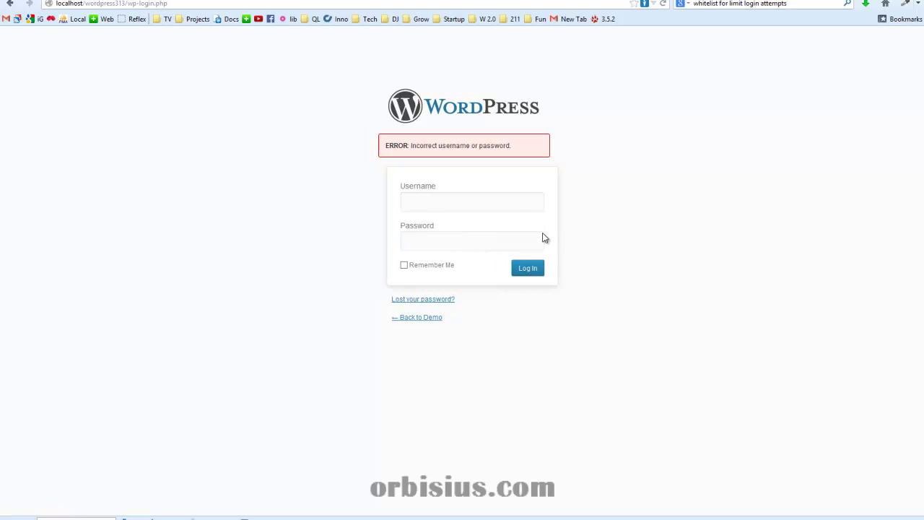
# Fail a login as root, then sign in with the saved administrator account
pyautogui.click(433, 202)
pyautogui.click(425, 215)
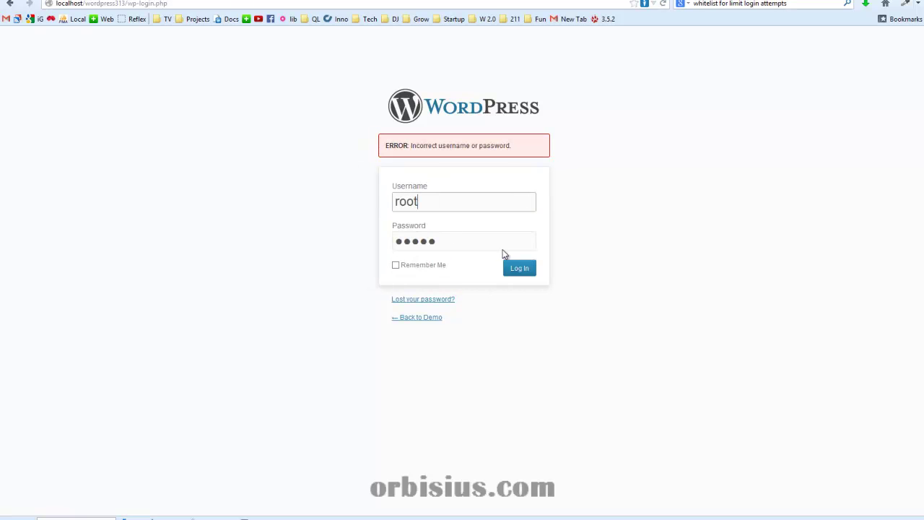
pyautogui.click(510, 268)
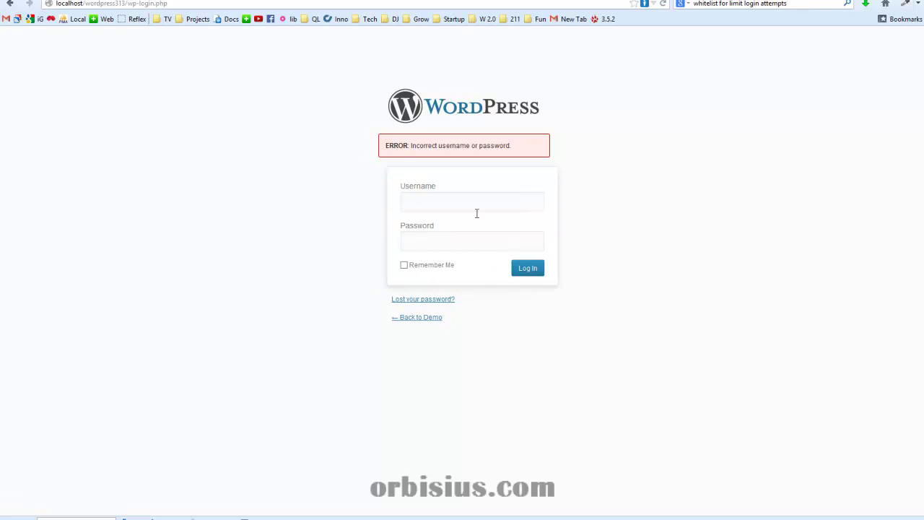
pyautogui.click(417, 205)
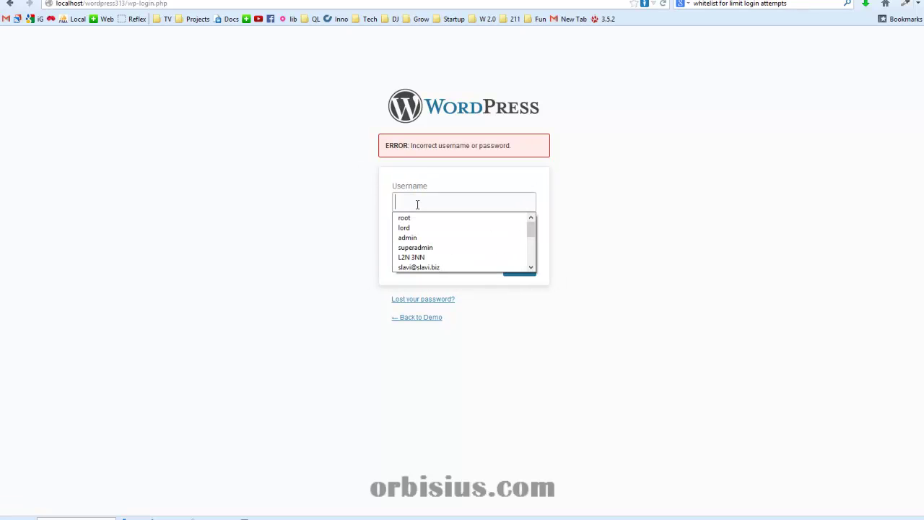
pyautogui.click(433, 246)
pyautogui.click(517, 270)
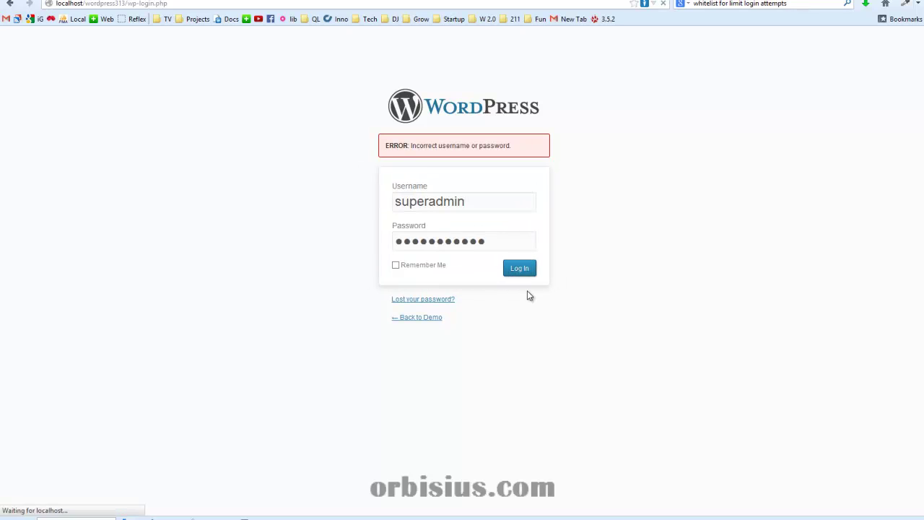